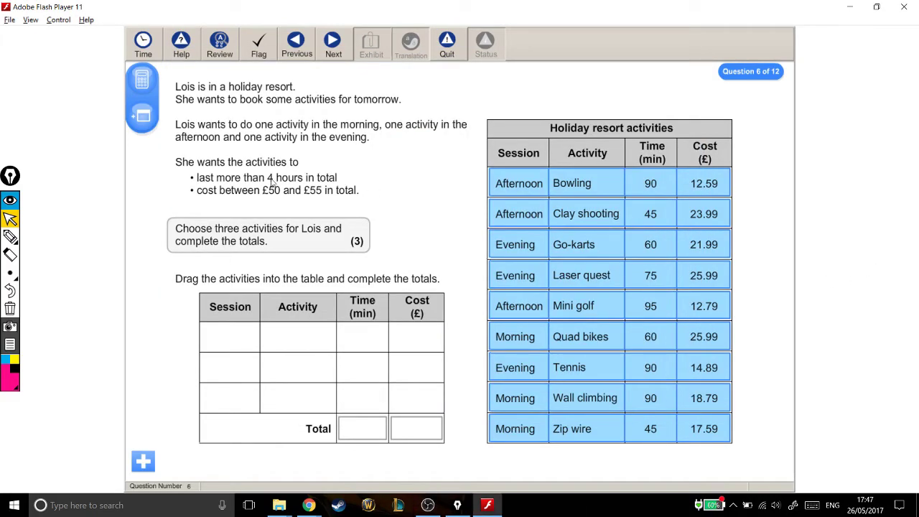
- Place Zip wire, Mini golf and Tennis in the morning, afternoon and evening answer rows
{"action": "left_click_drag", "start_coordinate": [563, 260], "coordinate": [585, 257]}
{"action": "left_click_drag", "start_coordinate": [632, 424], "coordinate": [357, 340]}
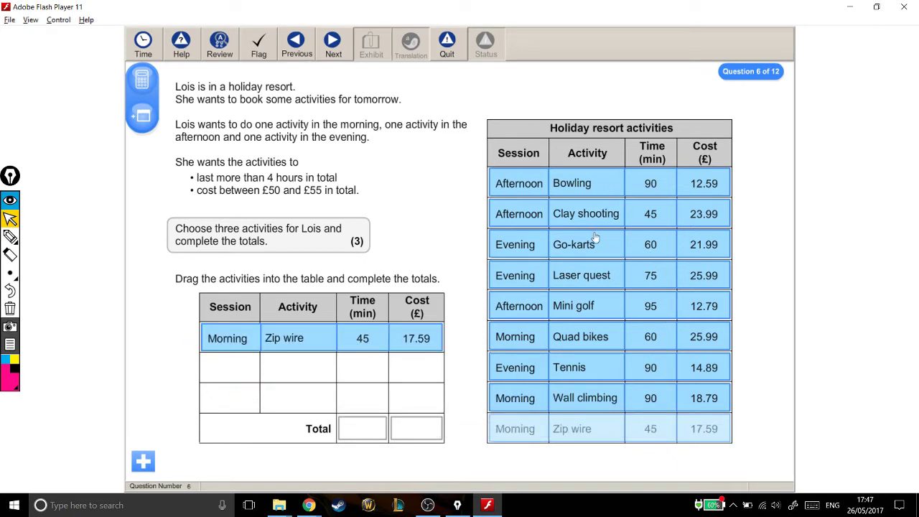
{"action": "left_click_drag", "start_coordinate": [578, 314], "coordinate": [402, 378]}
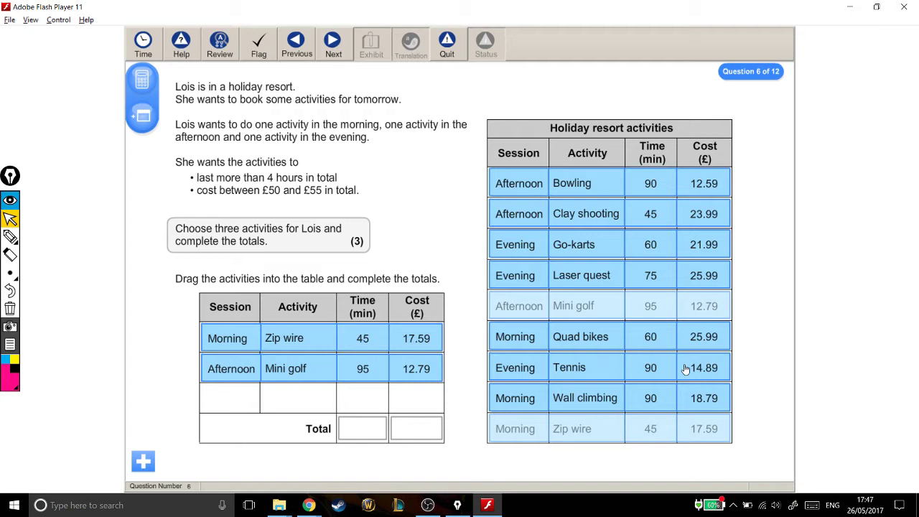
{"action": "left_click_drag", "start_coordinate": [683, 368], "coordinate": [408, 399]}
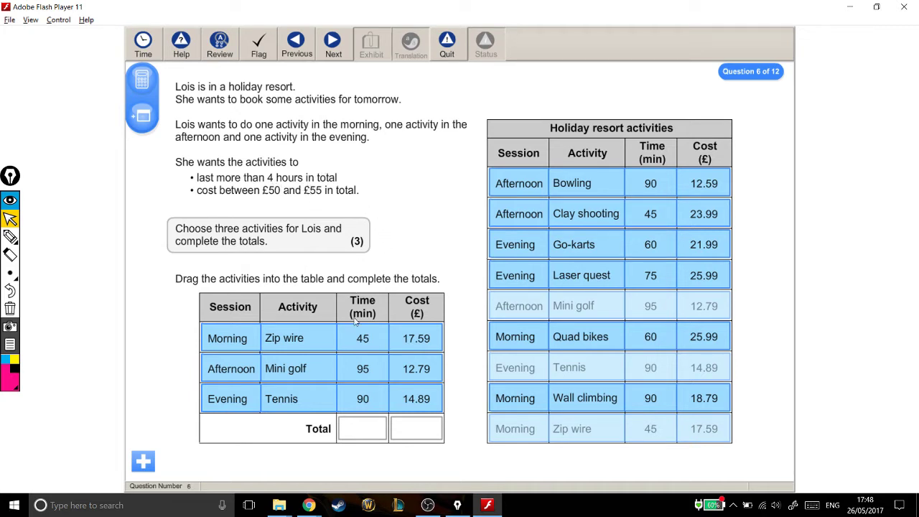
{"action": "left_click", "coordinate": [355, 426]}
- Compute 60 × 4 = 240 on the calculator to convert 4 hours to minutes
{"action": "left_click", "coordinate": [147, 85]}
{"action": "left_click", "coordinate": [494, 159]}
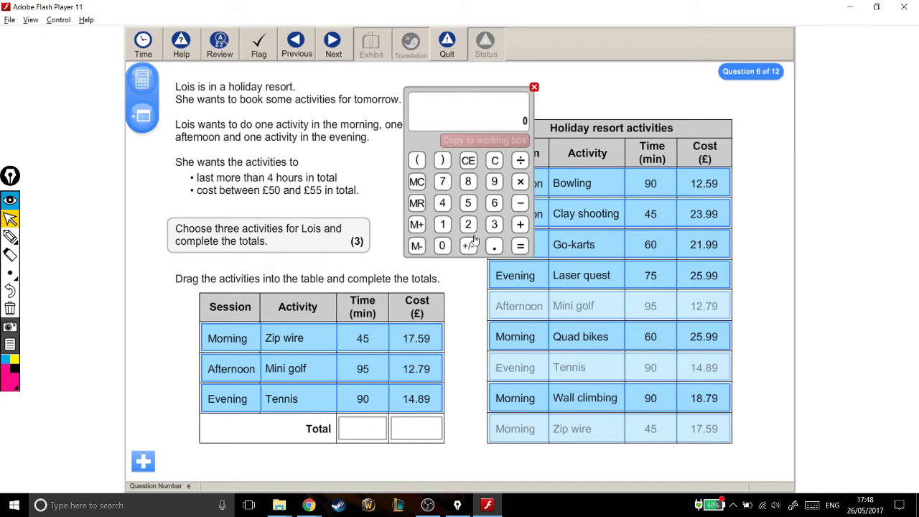
{"action": "left_click", "coordinate": [494, 203]}
{"action": "left_click", "coordinate": [443, 246]}
{"action": "left_click", "coordinate": [521, 182]}
{"action": "left_click", "coordinate": [443, 202]}
{"action": "left_click", "coordinate": [520, 245]}
- Write '240mins' in pen beside the duration requirement and close the calculator
{"action": "left_click", "coordinate": [11, 237]}
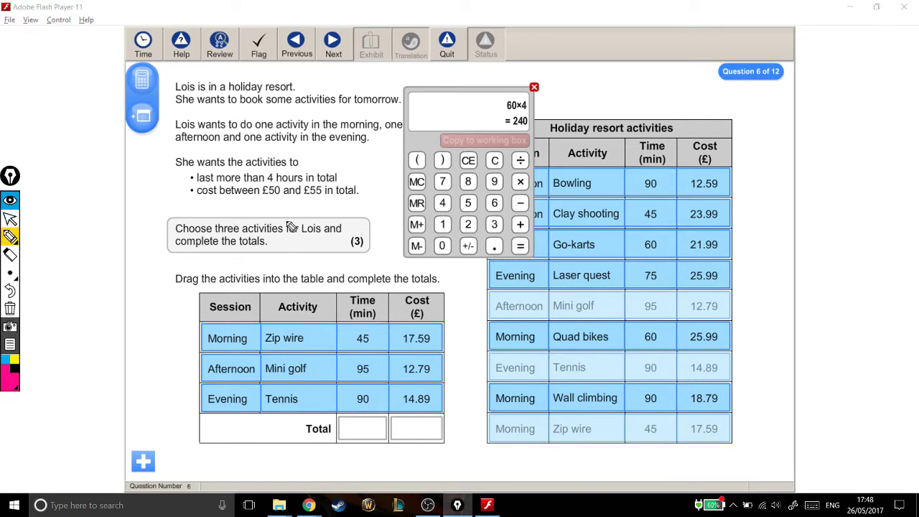
{"action": "mouse_move", "coordinate": [302, 163]}
{"action": "left_mouse_down"}
{"action": "mouse_move", "coordinate": [361, 159]}
{"action": "mouse_move", "coordinate": [391, 177]}
{"action": "left_mouse_up"}
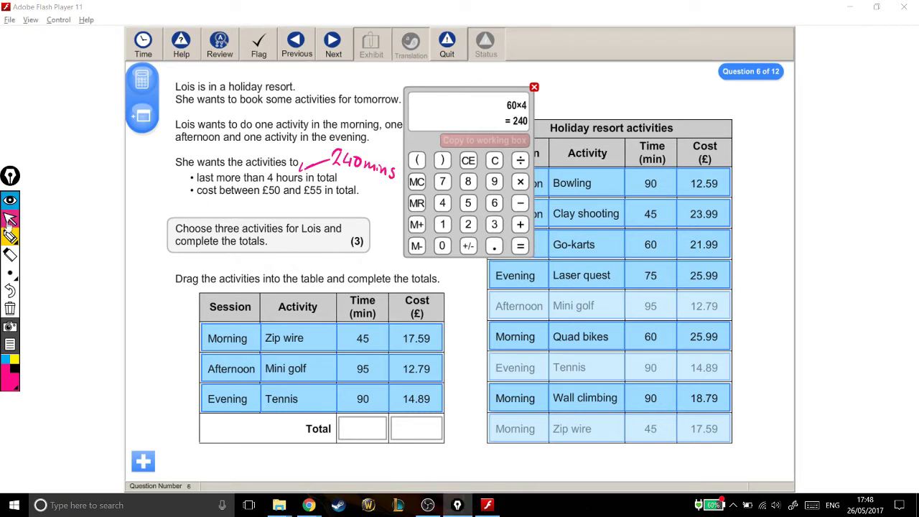
{"action": "left_click", "coordinate": [10, 218]}
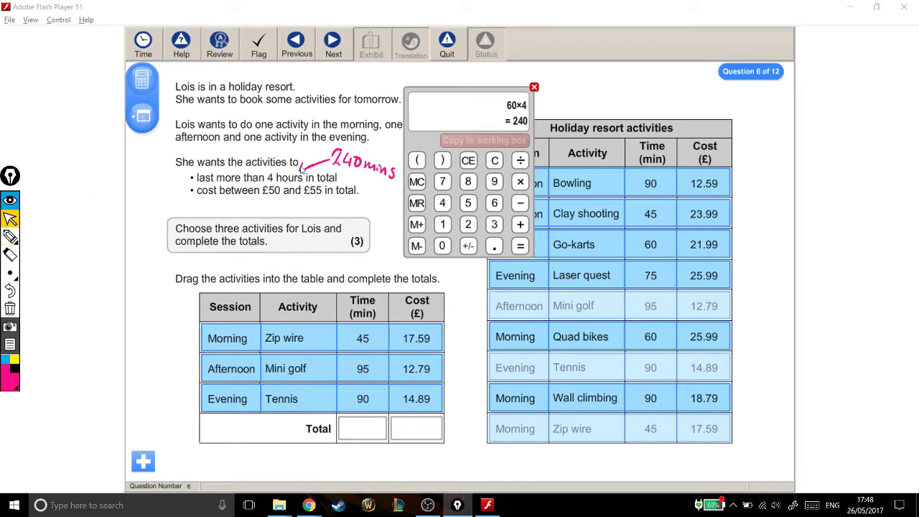
{"action": "left_click", "coordinate": [534, 88]}
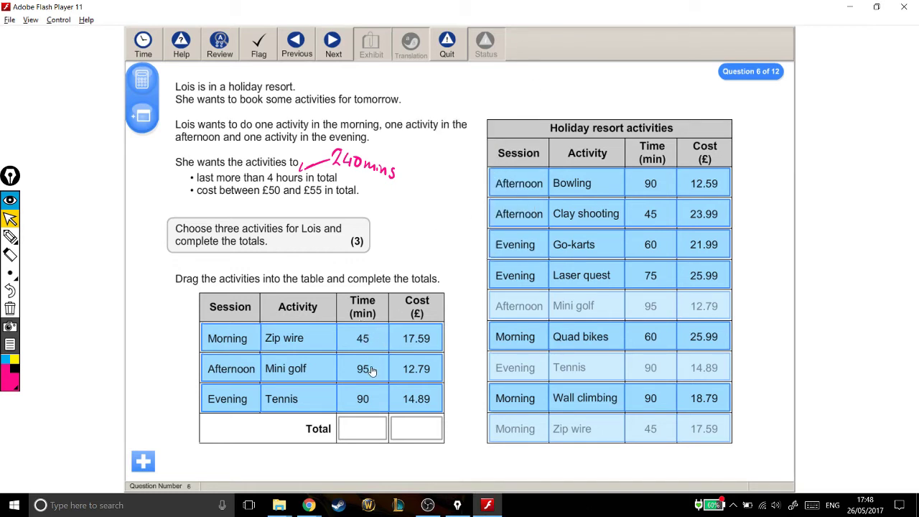
- Sum 45 + 95 + 90 = 230 minutes and annotate 'too short' under the Total time box
{"action": "left_click", "coordinate": [141, 79]}
{"action": "left_click", "coordinate": [495, 161]}
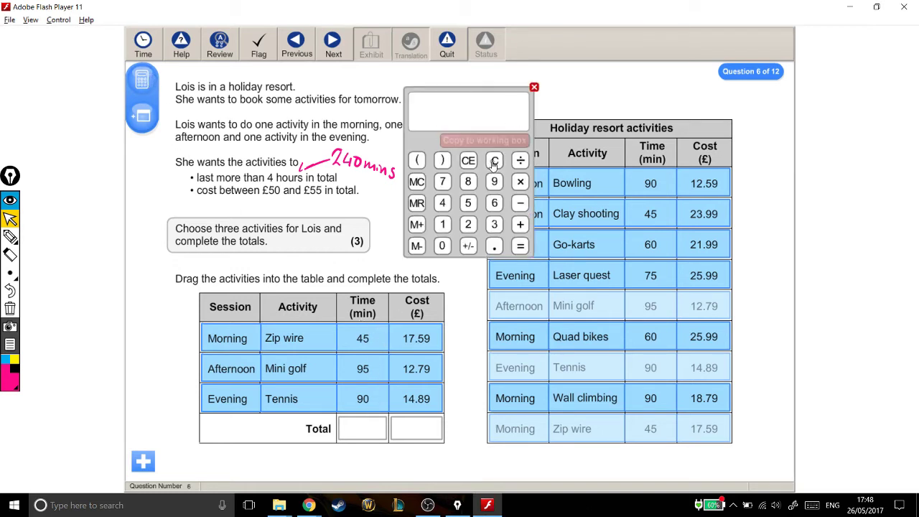
{"action": "left_click", "coordinate": [445, 204]}
{"action": "left_click", "coordinate": [469, 204]}
{"action": "left_click", "coordinate": [520, 224]}
{"action": "left_click", "coordinate": [494, 182]}
{"action": "left_click", "coordinate": [470, 204]}
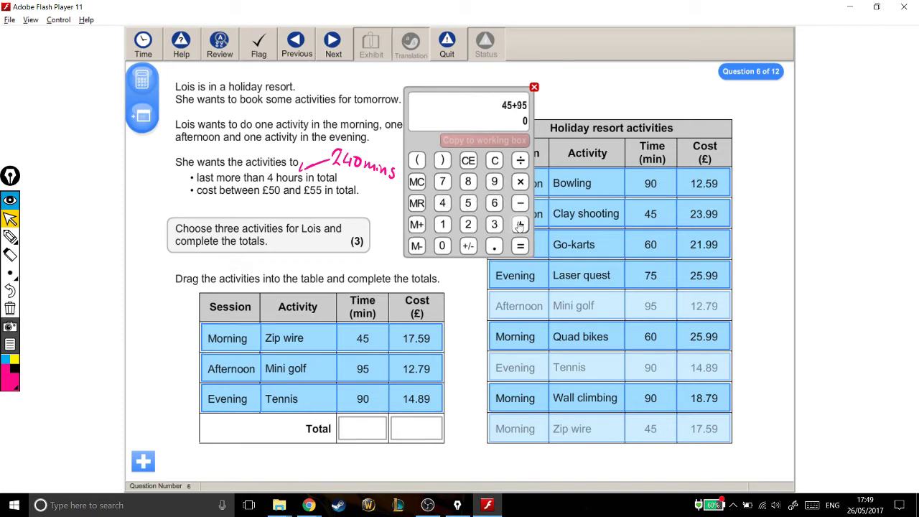
{"action": "left_click", "coordinate": [520, 224]}
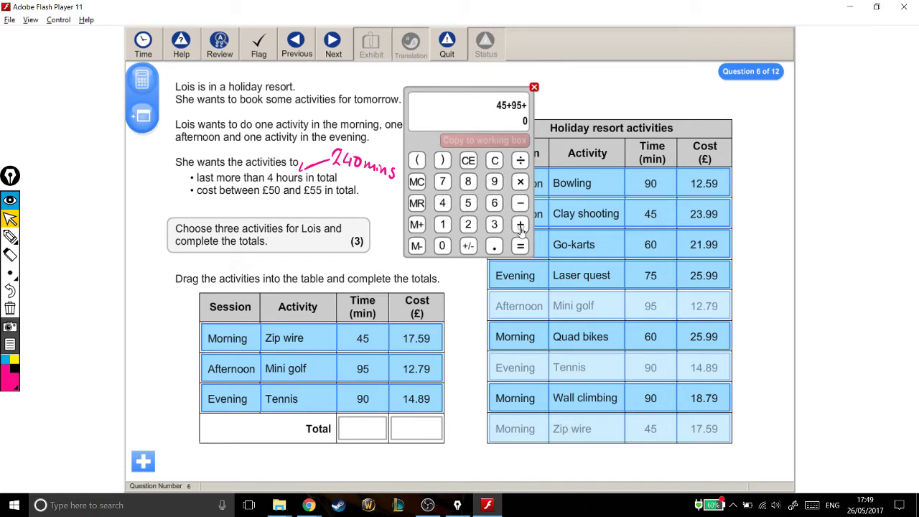
{"action": "left_click", "coordinate": [494, 181]}
{"action": "left_click", "coordinate": [443, 245]}
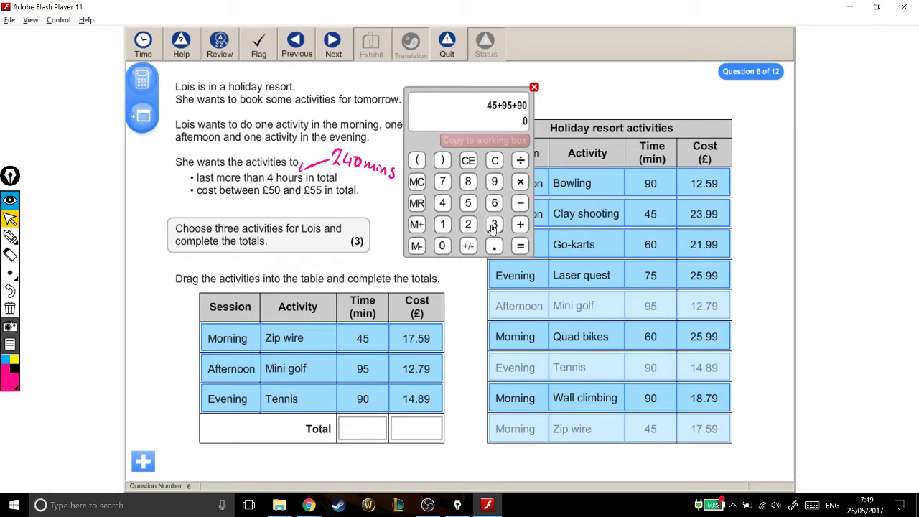
{"action": "left_click", "coordinate": [521, 246]}
{"action": "left_click", "coordinate": [10, 236]}
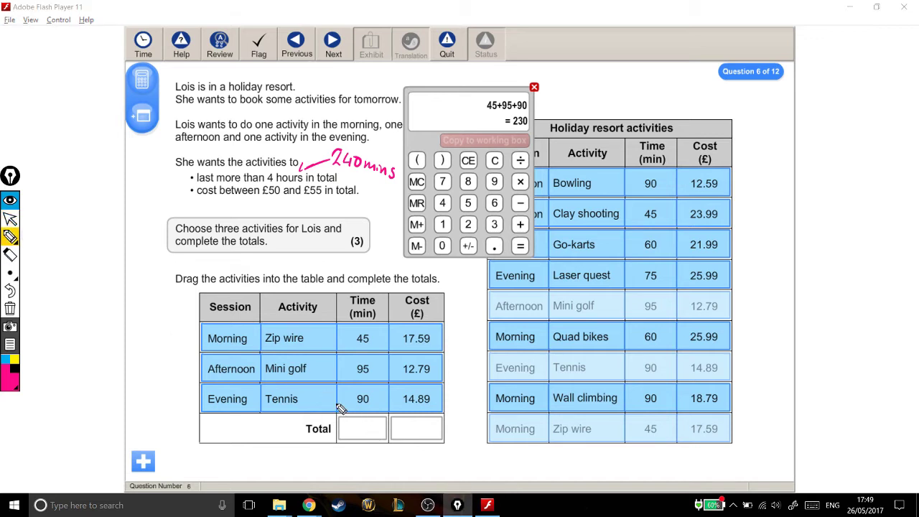
{"action": "mouse_move", "coordinate": [313, 454]}
{"action": "left_mouse_down"}
{"action": "mouse_move", "coordinate": [311, 463]}
{"action": "mouse_move", "coordinate": [323, 459]}
{"action": "mouse_move", "coordinate": [332, 474]}
{"action": "mouse_move", "coordinate": [369, 453]}
{"action": "mouse_move", "coordinate": [364, 464]}
{"action": "mouse_move", "coordinate": [355, 435]}
{"action": "left_mouse_up"}
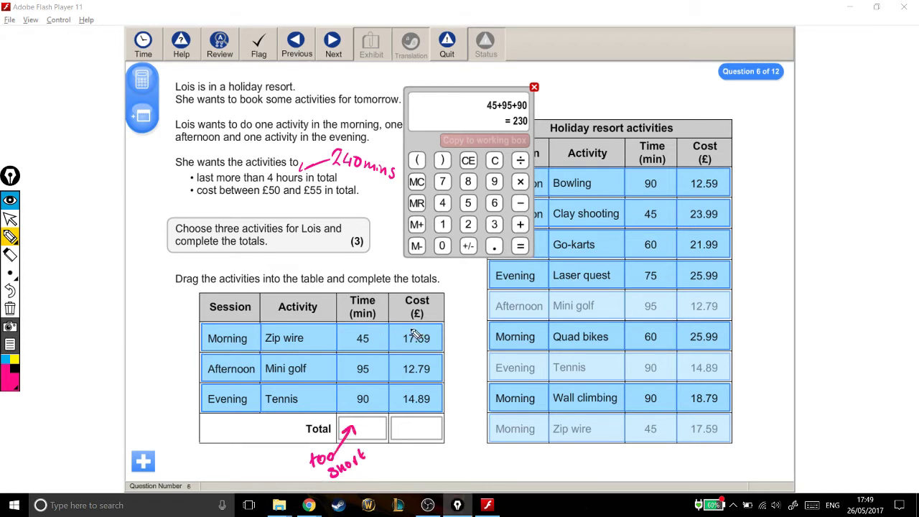
- Clear the calculator and enter 17.59 + 12.79 for the Zip wire and Mini golf costs
{"action": "left_click", "coordinate": [10, 218]}
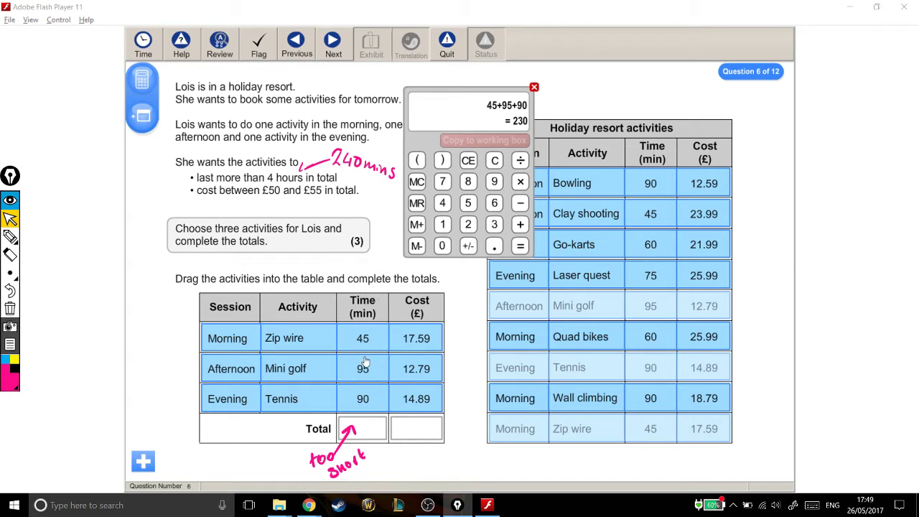
{"action": "left_click", "coordinate": [494, 160]}
{"action": "left_click", "coordinate": [442, 224]}
{"action": "left_click", "coordinate": [442, 182]}
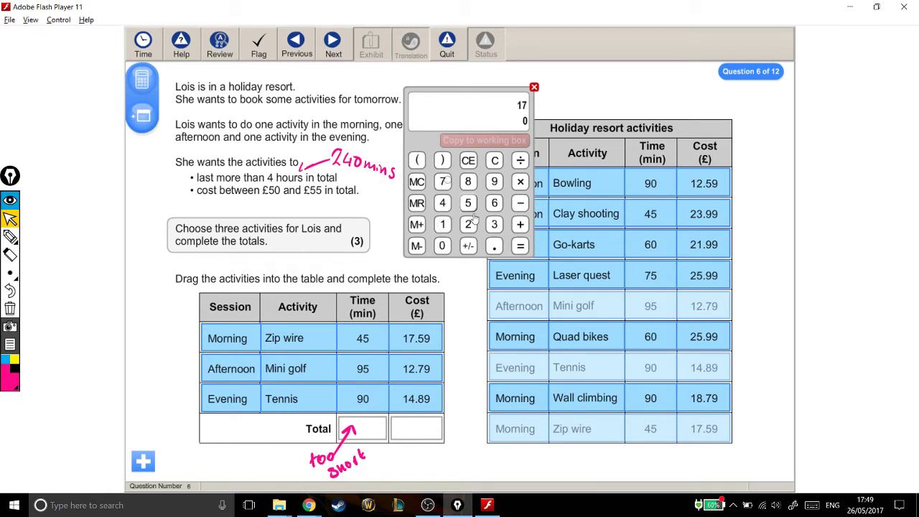
{"action": "left_click", "coordinate": [494, 247]}
{"action": "left_click", "coordinate": [468, 204]}
{"action": "left_click", "coordinate": [494, 181]}
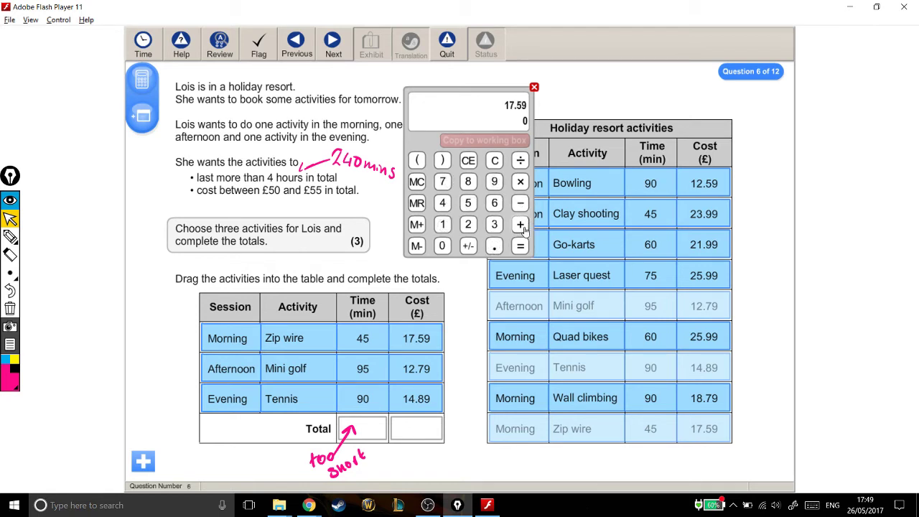
{"action": "left_click", "coordinate": [520, 225]}
{"action": "left_click", "coordinate": [443, 225]}
{"action": "left_click", "coordinate": [468, 225]}
{"action": "left_click", "coordinate": [494, 246]}
{"action": "left_click", "coordinate": [442, 182]}
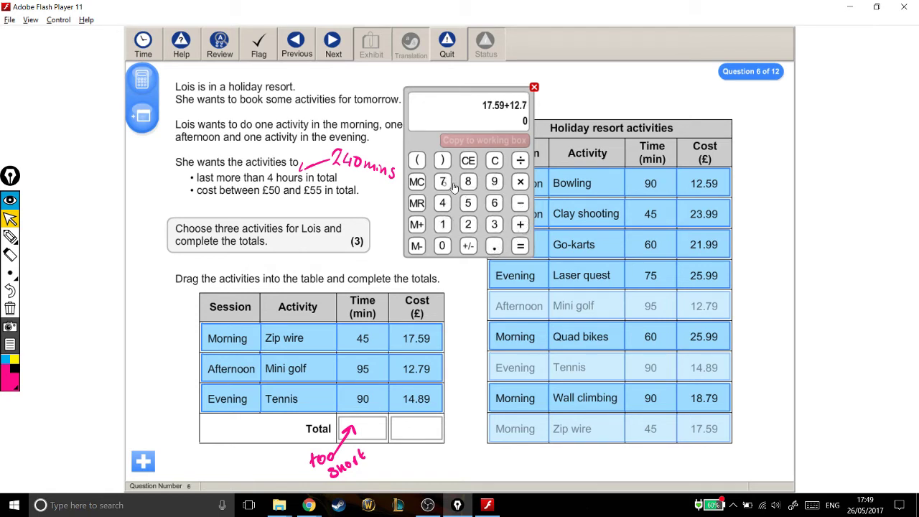
{"action": "left_click", "coordinate": [494, 181]}
- Add the 14.89 Tennis cost to get a total of 45.27
{"action": "left_click", "coordinate": [521, 225]}
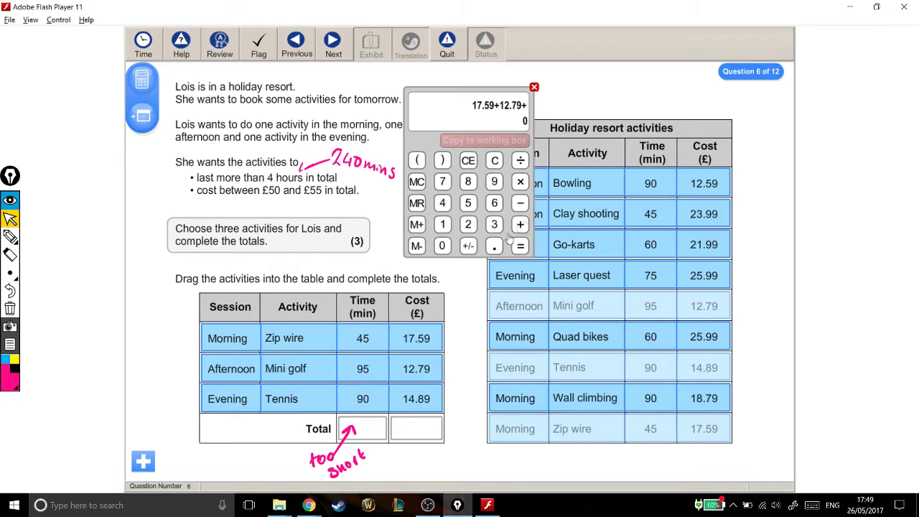
{"action": "left_click", "coordinate": [442, 225]}
{"action": "left_click", "coordinate": [442, 203]}
{"action": "left_click", "coordinate": [494, 246]}
{"action": "left_click", "coordinate": [468, 181]}
{"action": "left_click", "coordinate": [495, 181]}
{"action": "left_click", "coordinate": [520, 245]}
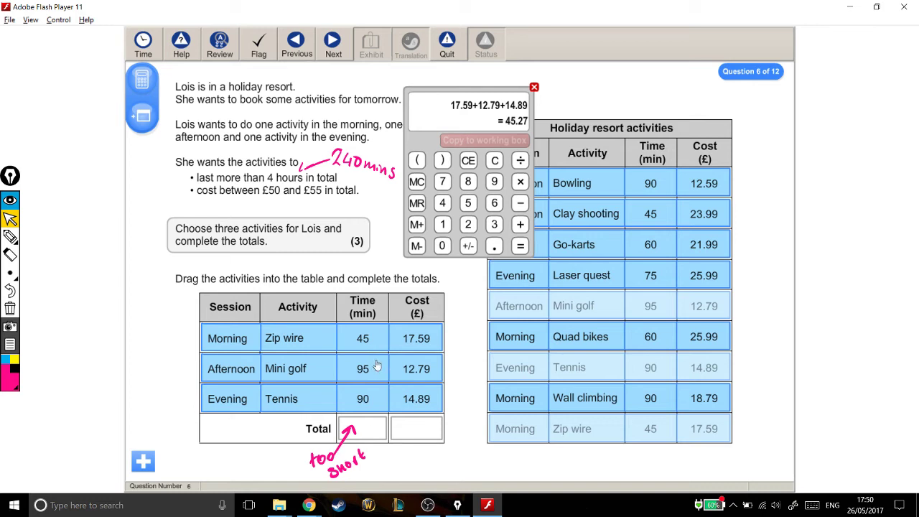
- Replace Zip wire with Quad bikes (60 min, £25.99) in the morning row and erase 'too short'
{"action": "left_click_drag", "start_coordinate": [391, 344], "coordinate": [668, 291]}
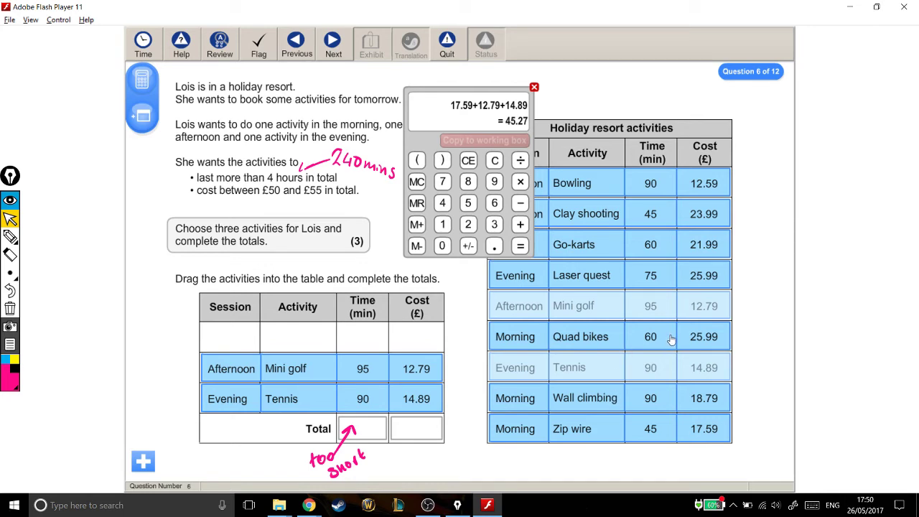
{"action": "left_click_drag", "start_coordinate": [673, 340], "coordinate": [390, 341]}
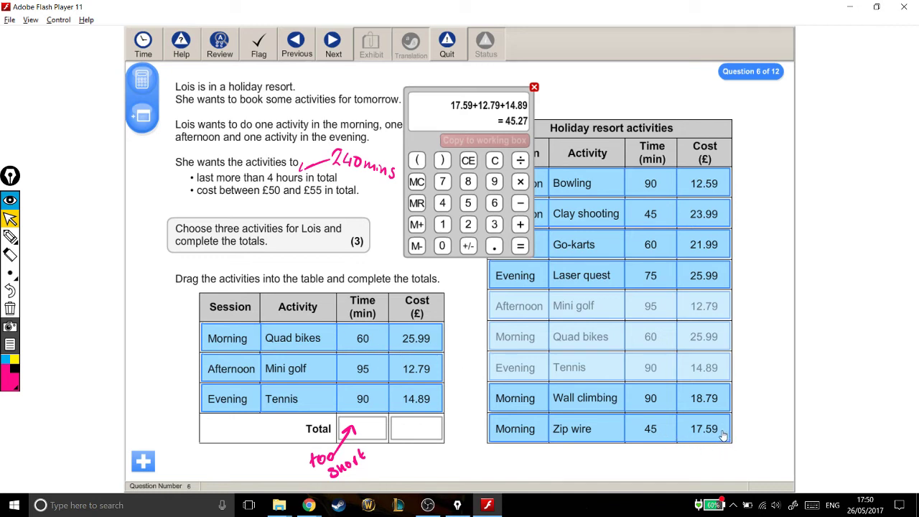
{"action": "left_click", "coordinate": [10, 255]}
{"action": "mouse_move", "coordinate": [357, 444]}
{"action": "left_mouse_down"}
{"action": "mouse_move", "coordinate": [364, 427]}
{"action": "mouse_move", "coordinate": [341, 446]}
{"action": "left_mouse_up"}
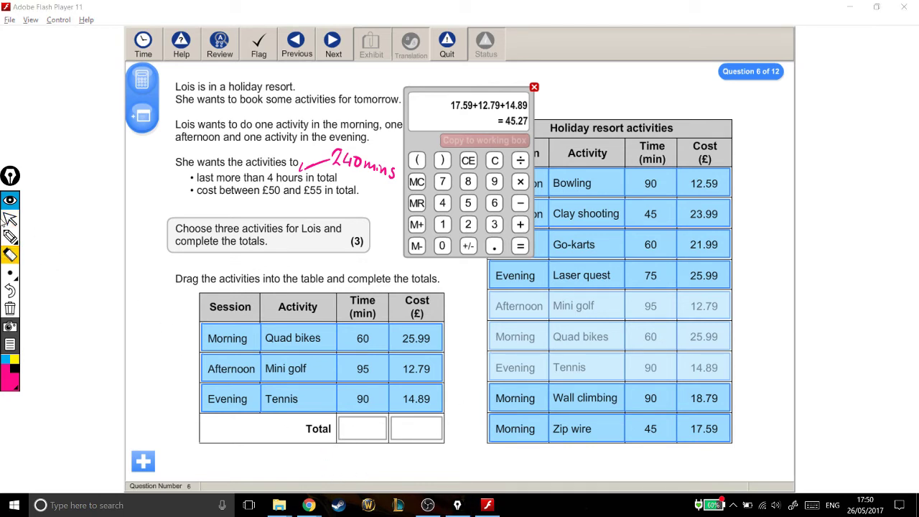
- Clear the calculator and enter 60 + 95 for the Quad bikes and Mini golf times
{"action": "left_click", "coordinate": [10, 219]}
{"action": "left_click", "coordinate": [494, 160]}
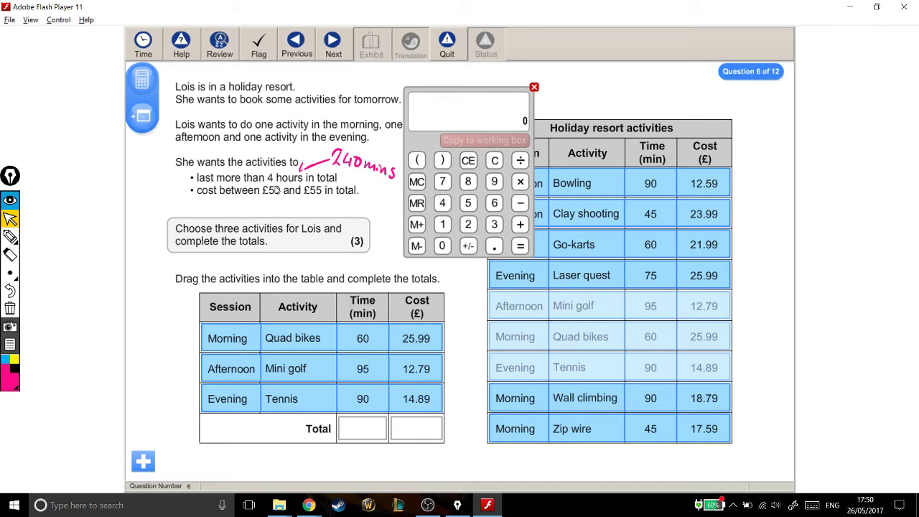
{"action": "left_click", "coordinate": [495, 204]}
{"action": "left_click", "coordinate": [442, 246]}
{"action": "left_click", "coordinate": [520, 225]}
{"action": "left_click", "coordinate": [494, 182]}
{"action": "left_click", "coordinate": [468, 204]}
- Add the 90-minute Tennis time and enter the 245 total in the Total time box
{"action": "left_click", "coordinate": [520, 225]}
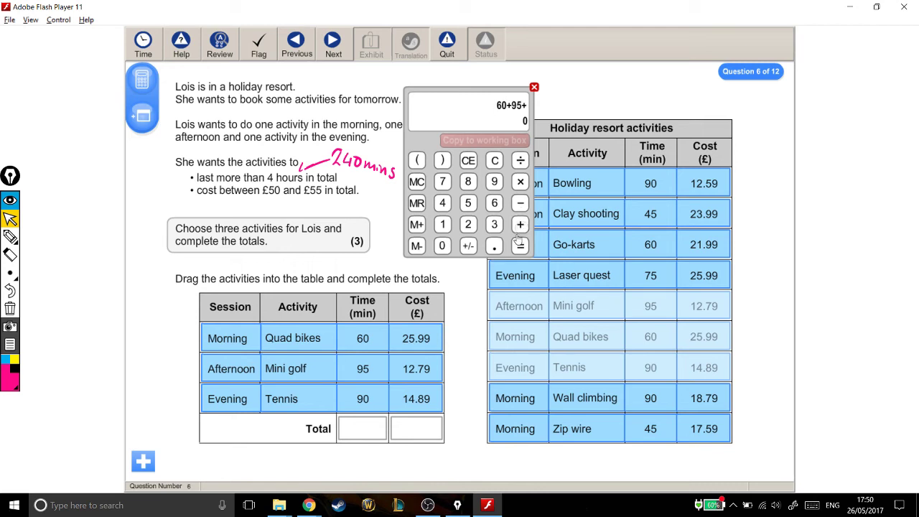
{"action": "left_click", "coordinate": [494, 182]}
{"action": "left_click", "coordinate": [444, 245]}
{"action": "left_click", "coordinate": [521, 246]}
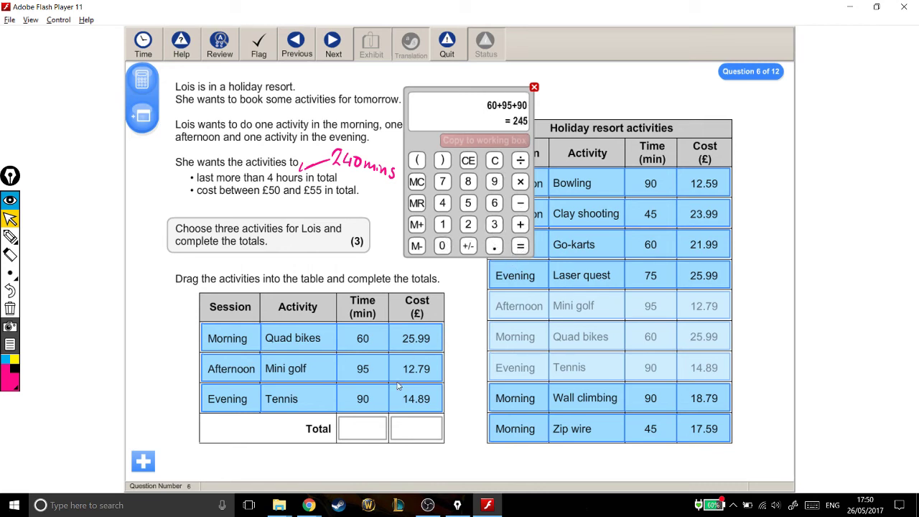
{"action": "left_click", "coordinate": [382, 424]}
{"action": "type", "text": "245"}
- Clear the calculator and enter 25.99 + 12.79 for the Quad bikes and Mini golf costs
{"action": "left_click", "coordinate": [468, 160]}
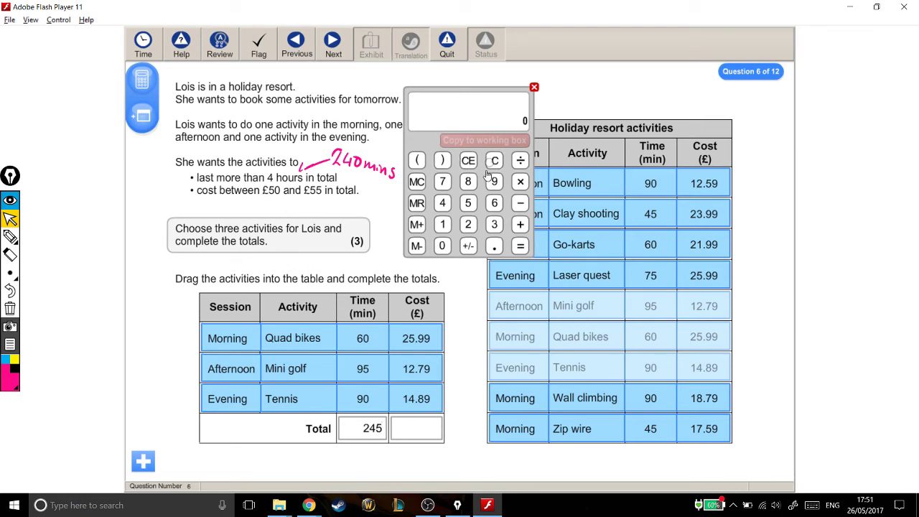
{"action": "left_click", "coordinate": [468, 224]}
{"action": "left_click", "coordinate": [467, 202]}
{"action": "left_click", "coordinate": [495, 246]}
{"action": "left_click", "coordinate": [494, 181]}
{"action": "left_click", "coordinate": [494, 182]}
{"action": "left_click", "coordinate": [521, 224]}
{"action": "left_click", "coordinate": [443, 224]}
{"action": "left_click", "coordinate": [468, 224]}
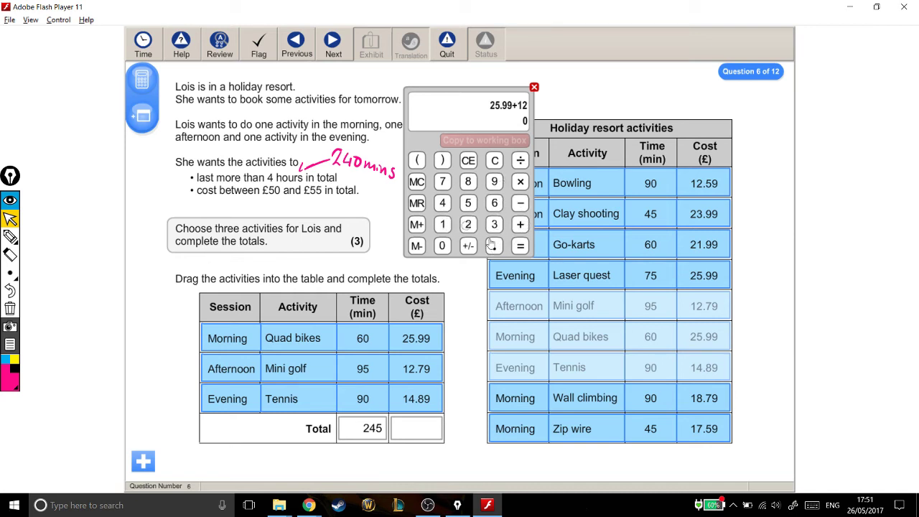
{"action": "left_click", "coordinate": [494, 245]}
{"action": "left_click", "coordinate": [442, 182]}
{"action": "left_click", "coordinate": [495, 182]}
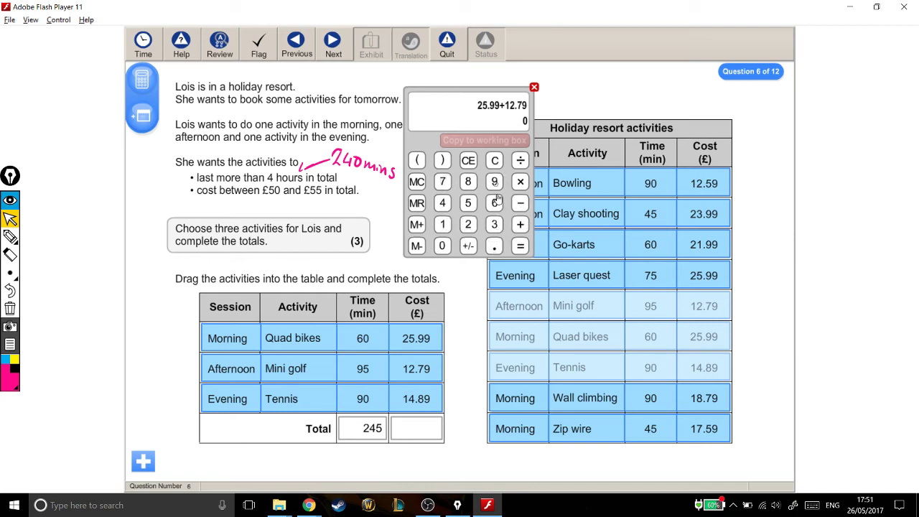
- Add the 14.89 Tennis cost and enter the 53.67 total in the Total cost box
{"action": "left_click", "coordinate": [521, 224]}
{"action": "left_click", "coordinate": [442, 224]}
{"action": "left_click", "coordinate": [442, 203]}
{"action": "left_click", "coordinate": [494, 246]}
{"action": "left_click", "coordinate": [468, 182]}
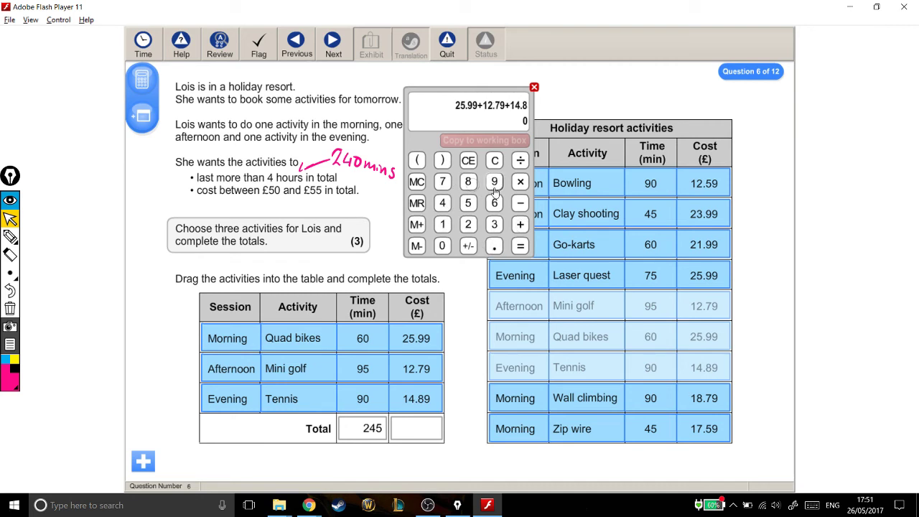
{"action": "left_click", "coordinate": [494, 182]}
{"action": "left_click", "coordinate": [520, 247]}
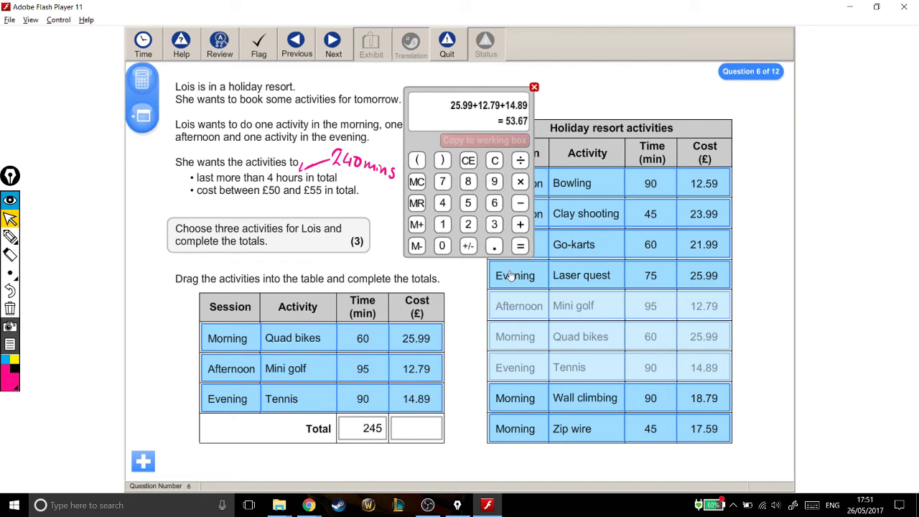
{"action": "left_click", "coordinate": [413, 425]}
{"action": "type", "text": "53.67"}
{"action": "left_click_drag", "start_coordinate": [392, 325], "coordinate": [385, 343]}
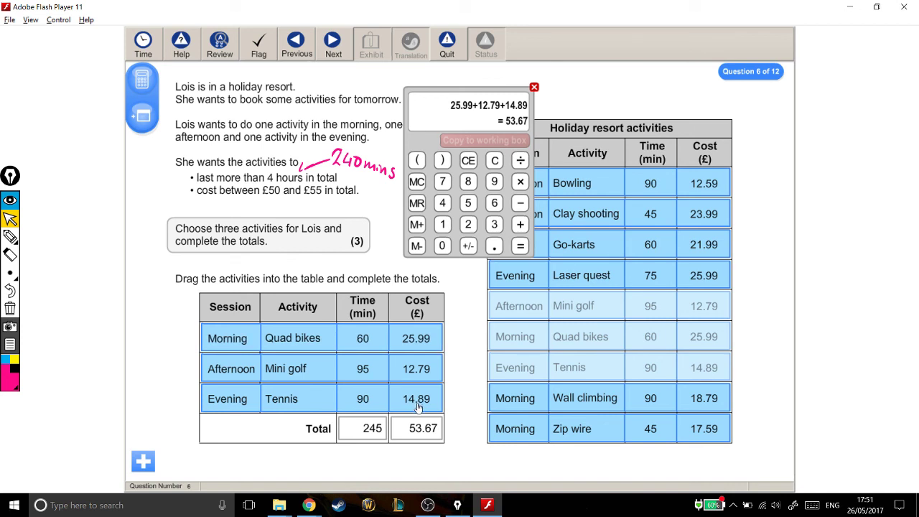